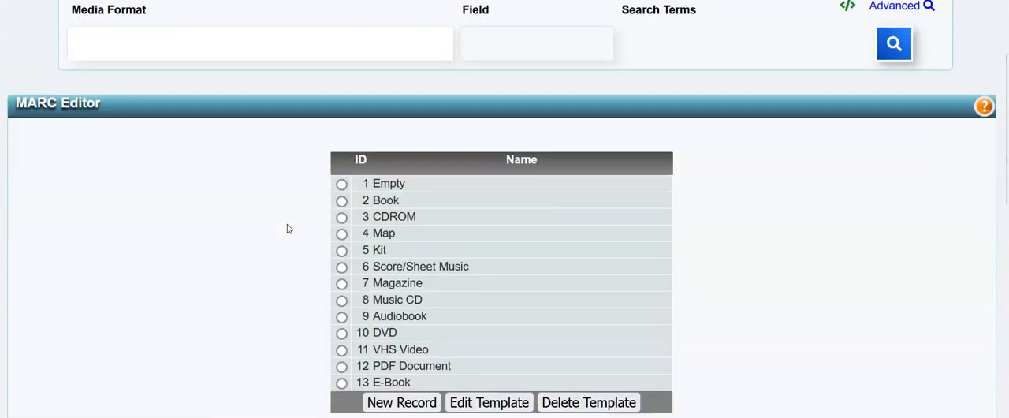
Step: Create a new catalogue record from the Book template
{"action": "scroll", "coordinate": [289, 224], "scroll_direction": "down", "scroll_amount": 3}
{"action": "left_click", "coordinate": [342, 66]}
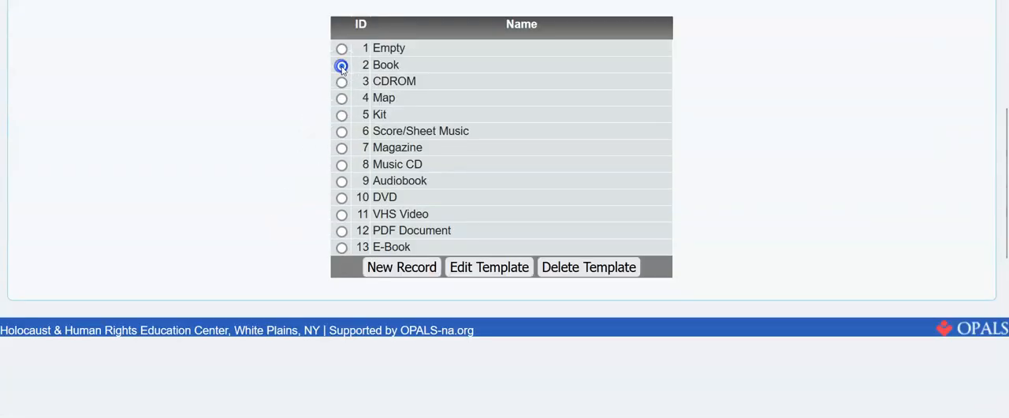
{"action": "left_click", "coordinate": [399, 269]}
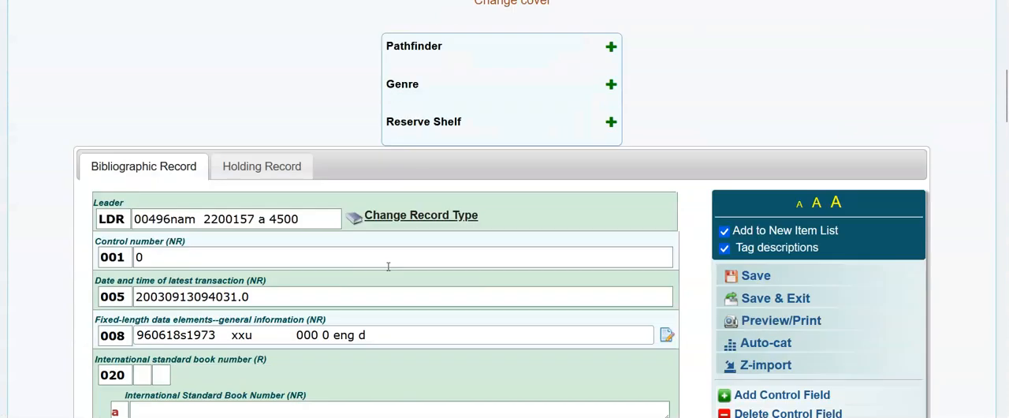
Step: Examine the record's fields from the leader and ISBN through author, title, varying title and publication details
{"action": "scroll", "coordinate": [388, 266], "scroll_direction": "up", "scroll_amount": 1}
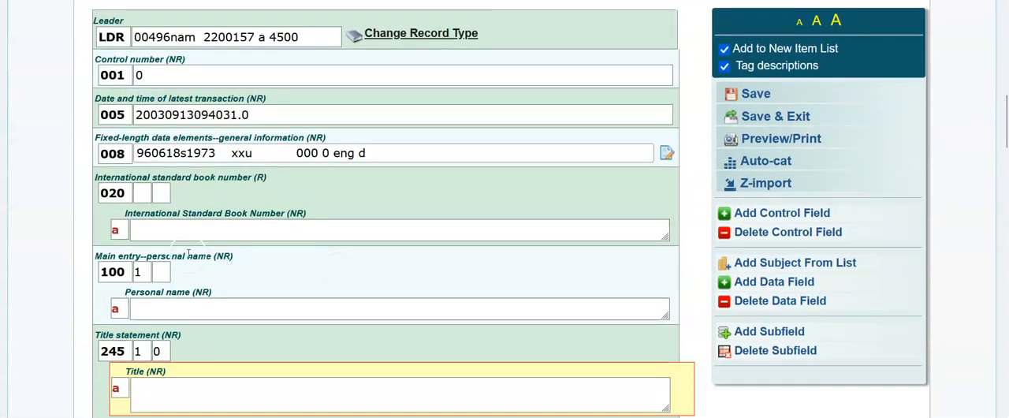
{"action": "left_click", "coordinate": [141, 229]}
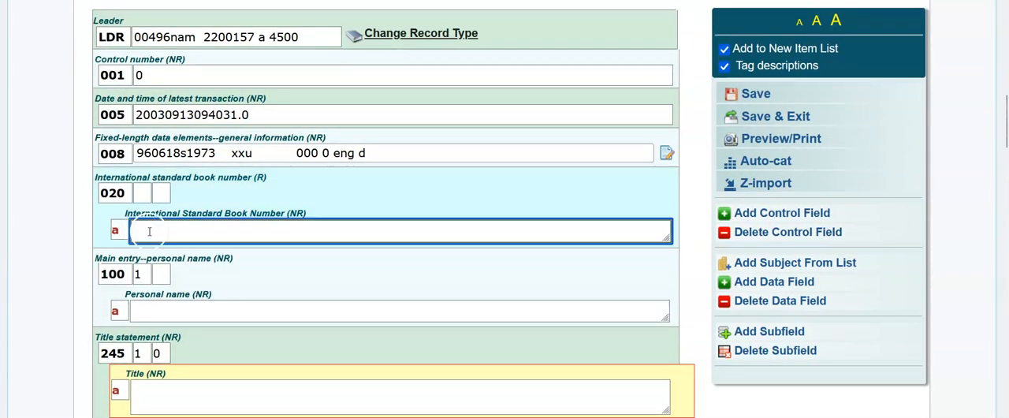
{"action": "scroll", "coordinate": [142, 230], "scroll_direction": "down", "scroll_amount": 2}
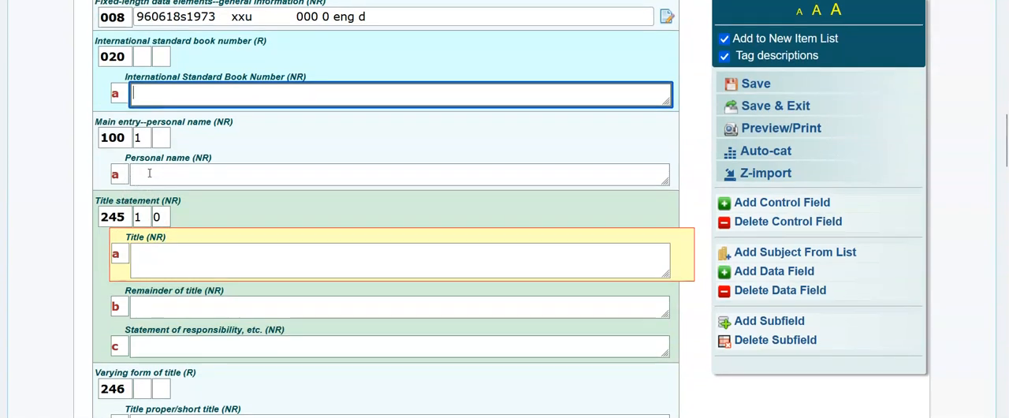
{"action": "scroll", "coordinate": [146, 129], "scroll_direction": "down", "scroll_amount": 2}
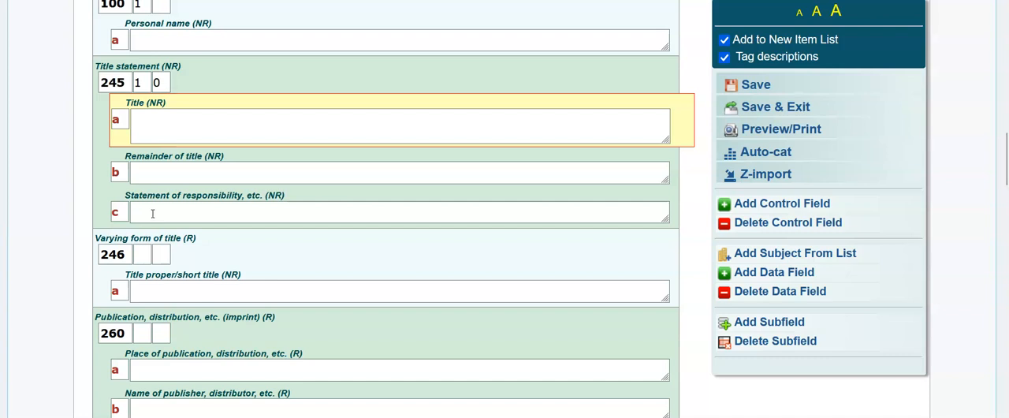
{"action": "scroll", "coordinate": [154, 213], "scroll_direction": "down", "scroll_amount": 3}
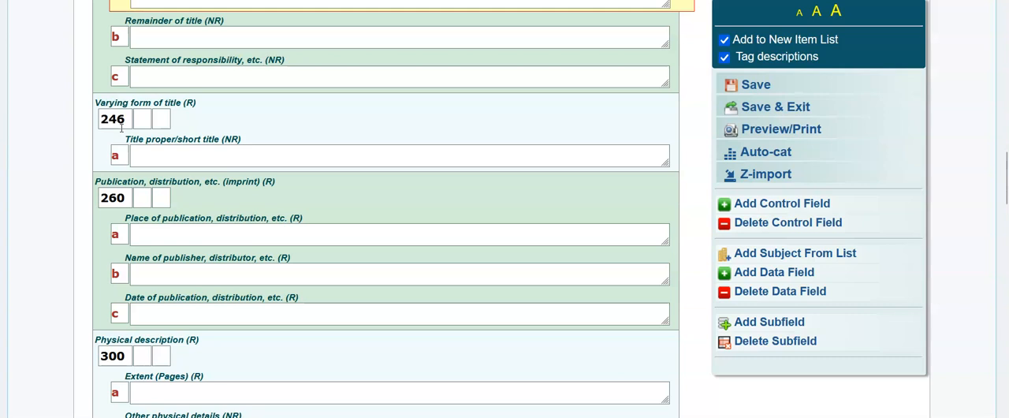
{"action": "left_click", "coordinate": [171, 230]}
{"action": "scroll", "coordinate": [171, 229], "scroll_direction": "down", "scroll_amount": 2}
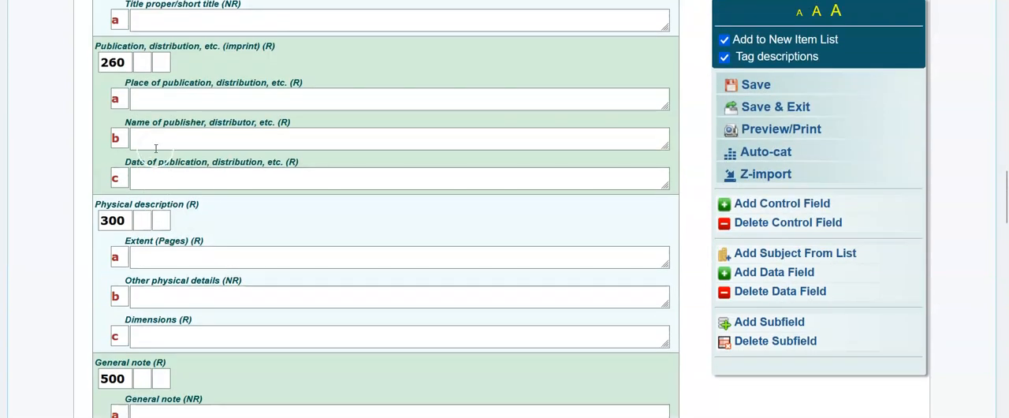
{"action": "left_click", "coordinate": [154, 138]}
{"action": "left_click", "coordinate": [140, 179]}
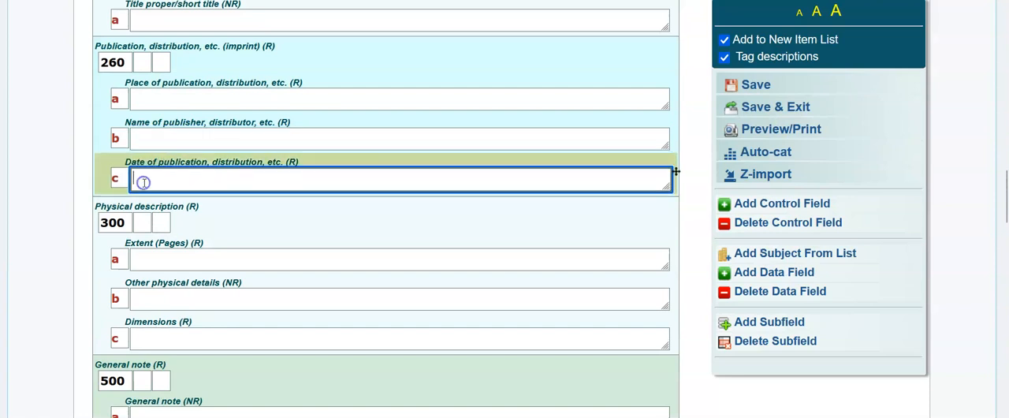
Step: Fill in the 300 physical description with extent "292 p." and other physical details "illus."
{"action": "scroll", "coordinate": [145, 183], "scroll_direction": "down", "scroll_amount": 2}
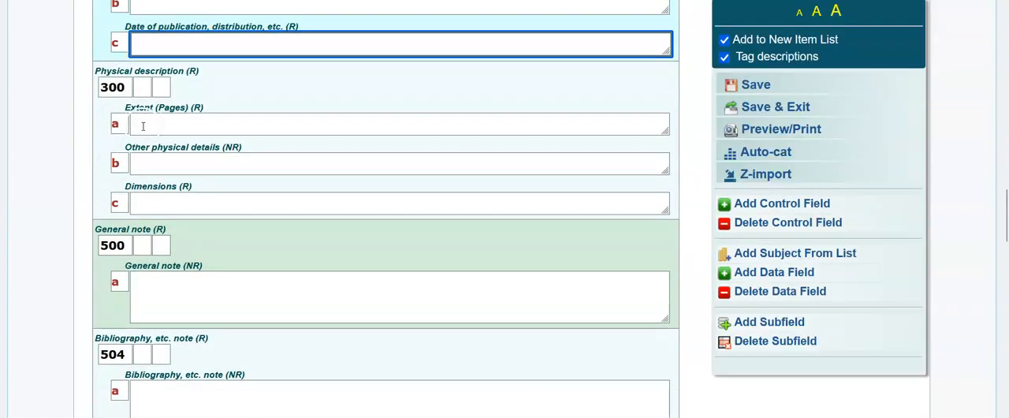
{"action": "left_click", "coordinate": [144, 125]}
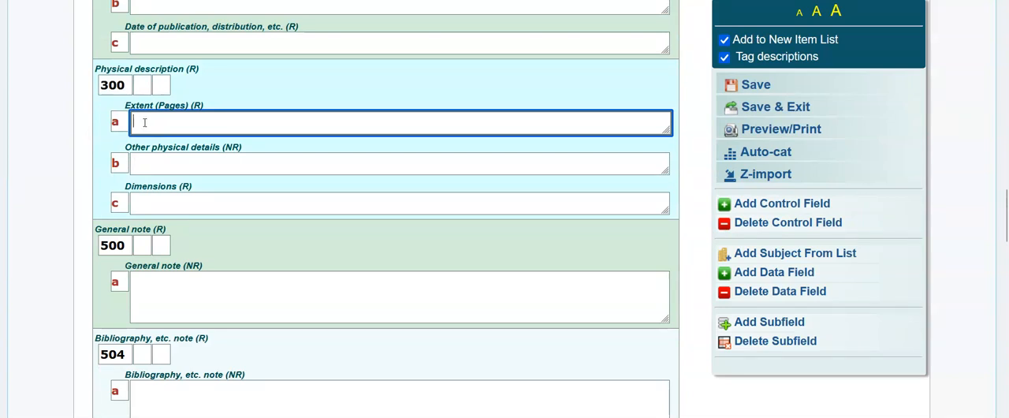
{"action": "type", "text": "292 p."}
{"action": "left_click", "coordinate": [135, 162]}
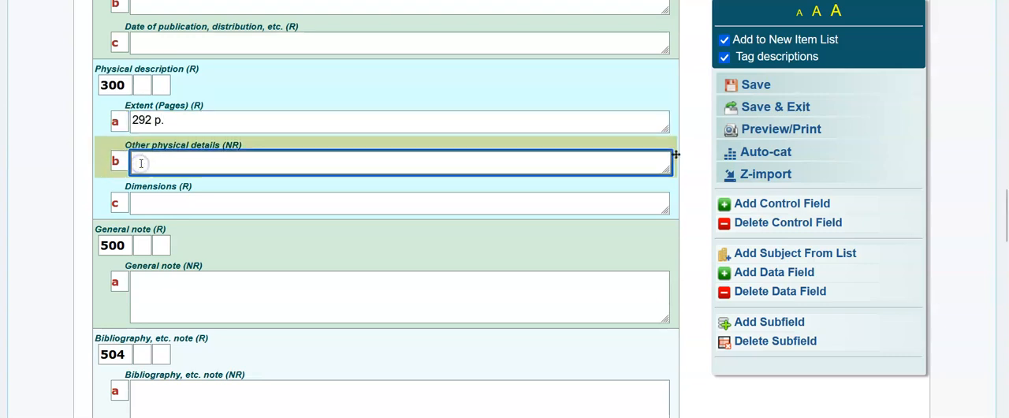
{"action": "type", "text": "illus."}
{"action": "left_click", "coordinate": [142, 207]}
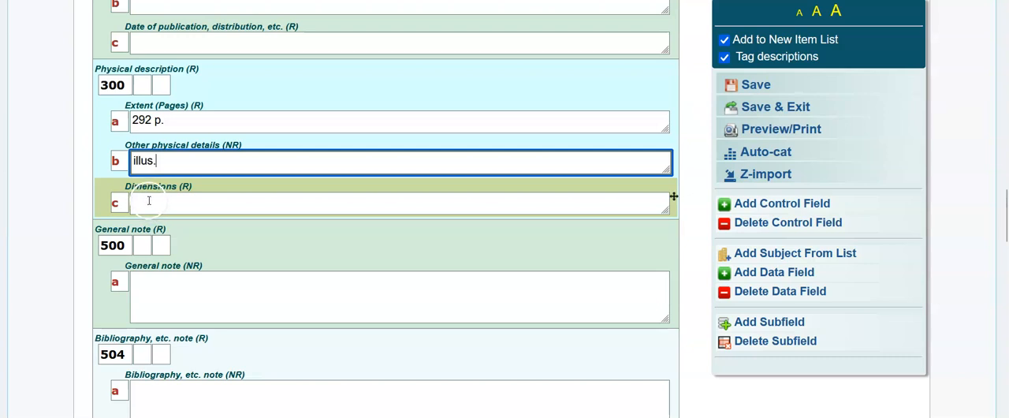
Step: Enter the sample text "ghg hdhdhd hdhd - kkkkkkk - jjjjjj" in the 520 summary note
{"action": "scroll", "coordinate": [149, 199], "scroll_direction": "down", "scroll_amount": 2}
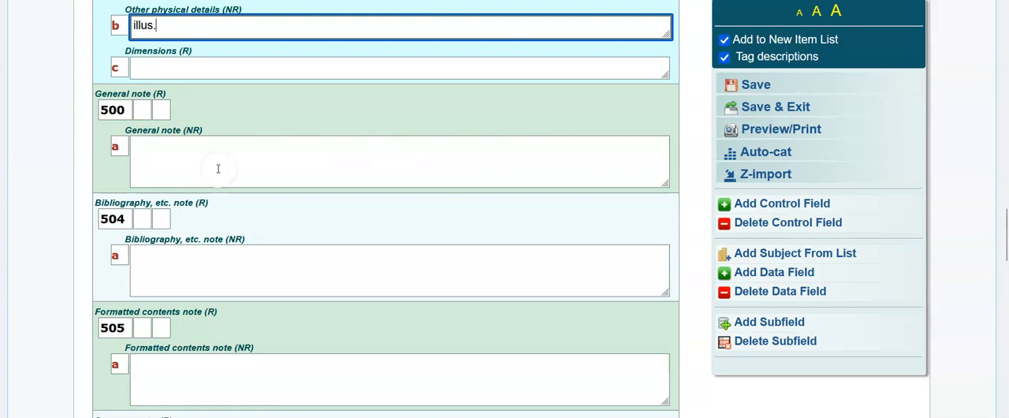
{"action": "scroll", "coordinate": [218, 168], "scroll_direction": "down", "scroll_amount": 3}
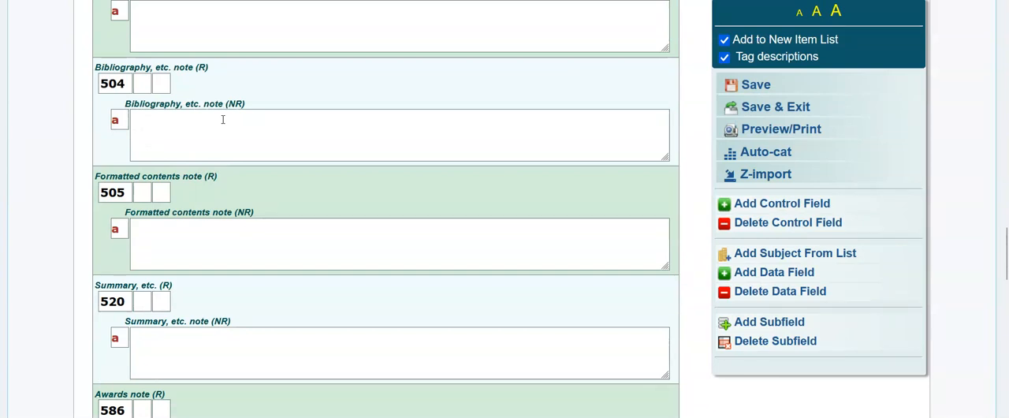
{"action": "scroll", "coordinate": [223, 120], "scroll_direction": "down", "scroll_amount": 3}
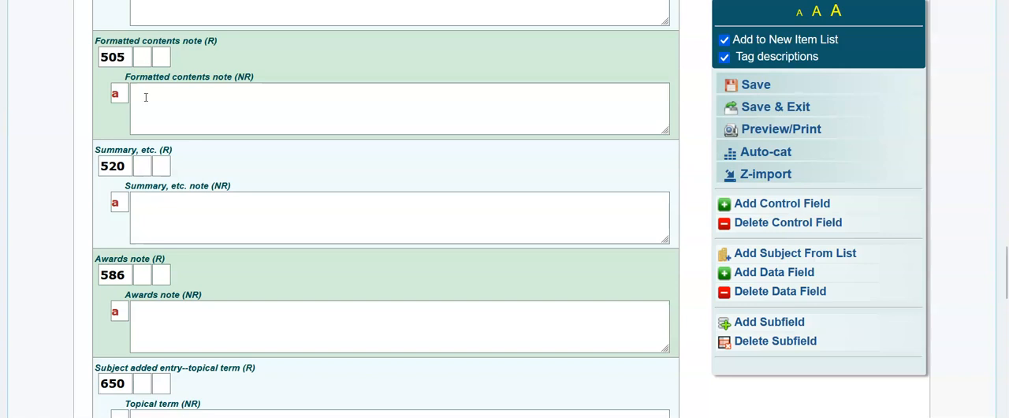
{"action": "left_click", "coordinate": [141, 203]}
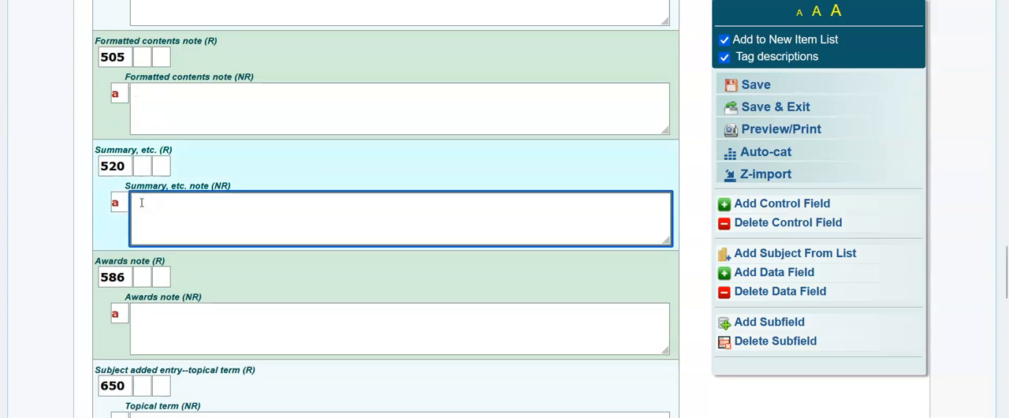
{"action": "type", "text": "ghg hdhdhd hdhd"}
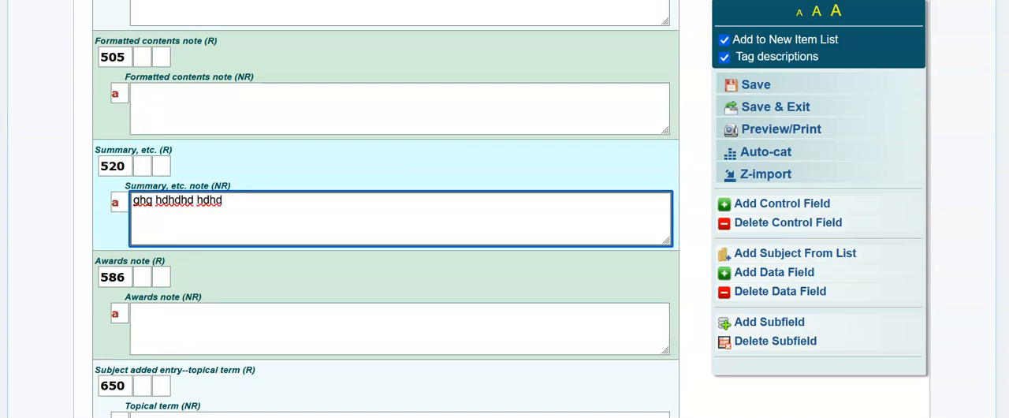
{"action": "type", "text": " - kkkkkkk "}
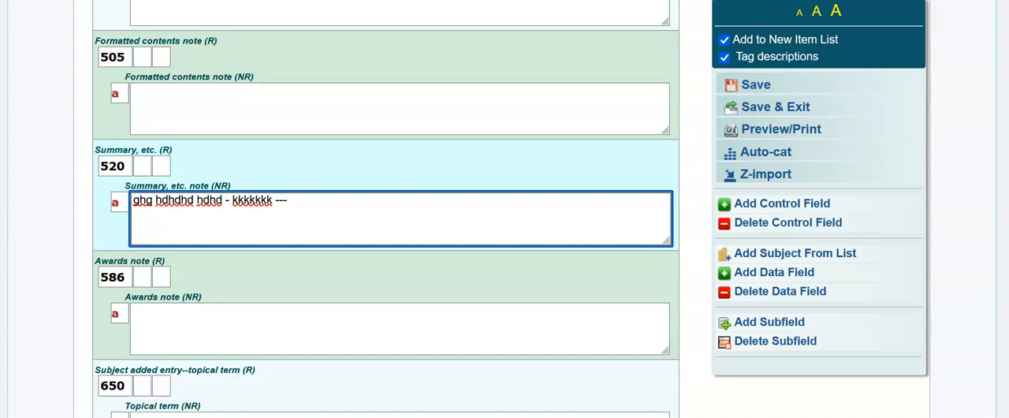
{"action": "type", "text": "- jjjjjj"}
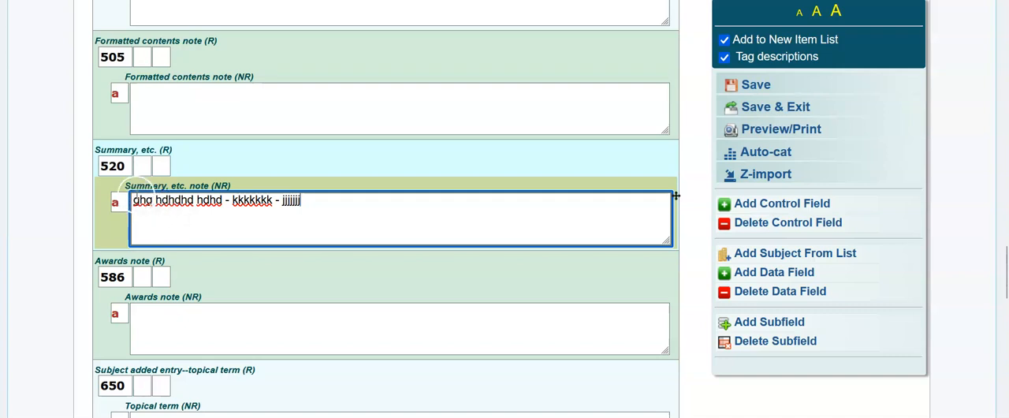
Step: Move the sample text from the 520 summary note to the 505 formatted contents note
{"action": "left_click", "coordinate": [143, 93]}
{"action": "left_click_drag", "start_coordinate": [134, 202], "coordinate": [347, 205]}
{"action": "right_click", "coordinate": [262, 204]}
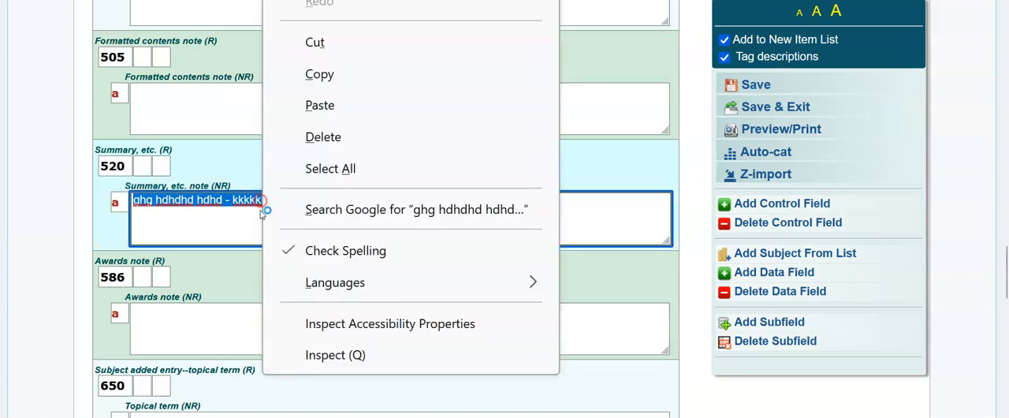
{"action": "left_click", "coordinate": [315, 41]}
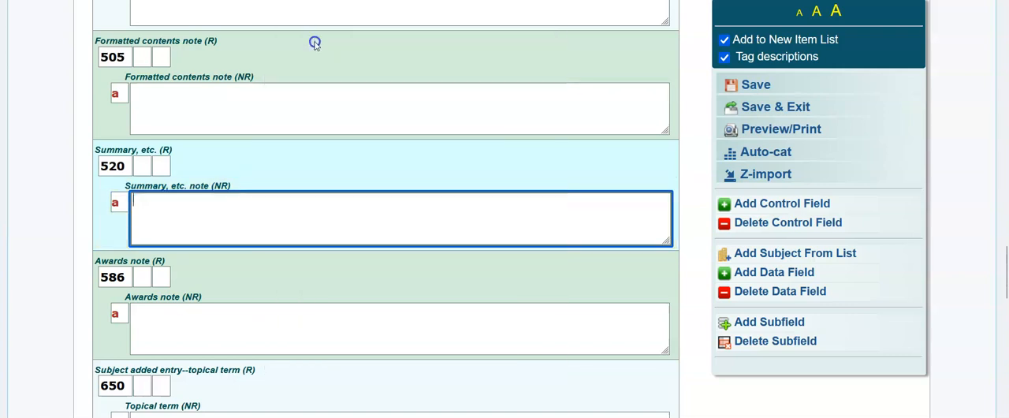
{"action": "left_click", "coordinate": [148, 96]}
{"action": "right_click", "coordinate": [146, 92]}
{"action": "left_click", "coordinate": [202, 214]}
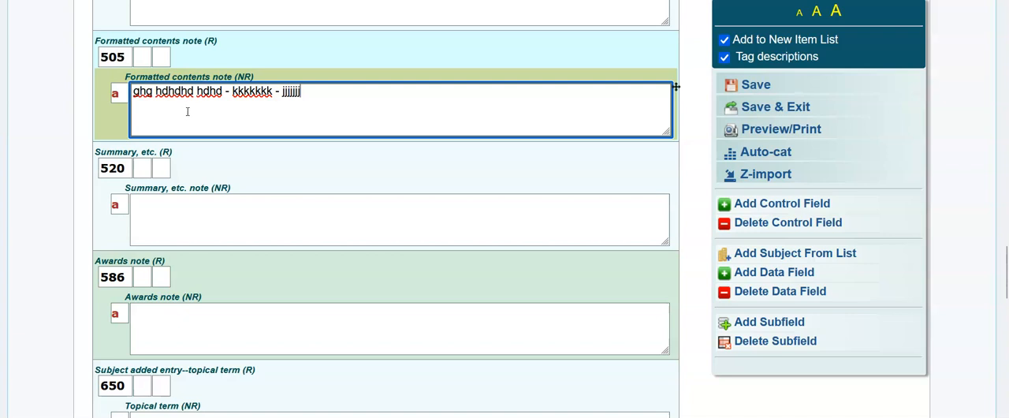
Step: Examine the summary field, the 586 award suggestions, and the 650, 690 and 700 fields at the record's end
{"action": "left_click", "coordinate": [154, 205]}
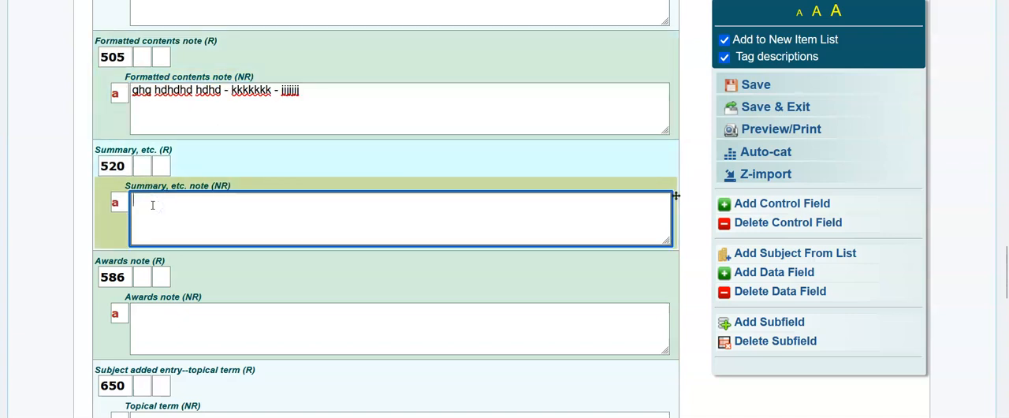
{"action": "left_click", "coordinate": [145, 306]}
{"action": "scroll", "coordinate": [144, 306], "scroll_direction": "down", "scroll_amount": 2}
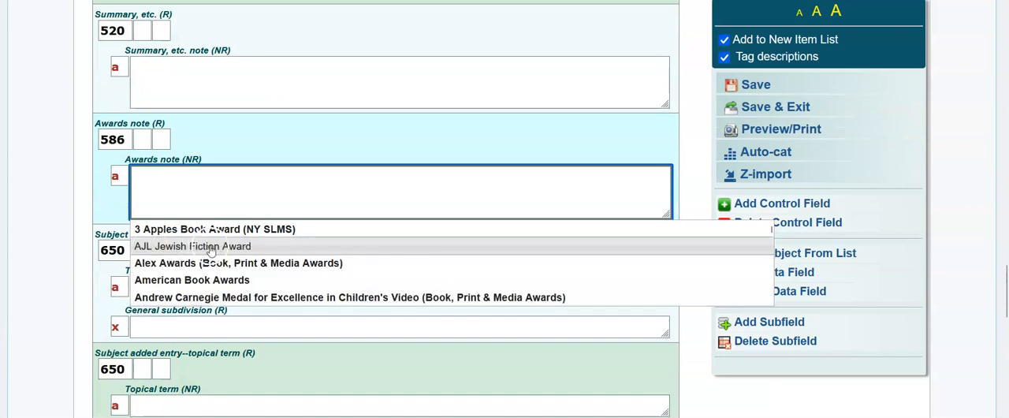
{"action": "left_click", "coordinate": [11, 244]}
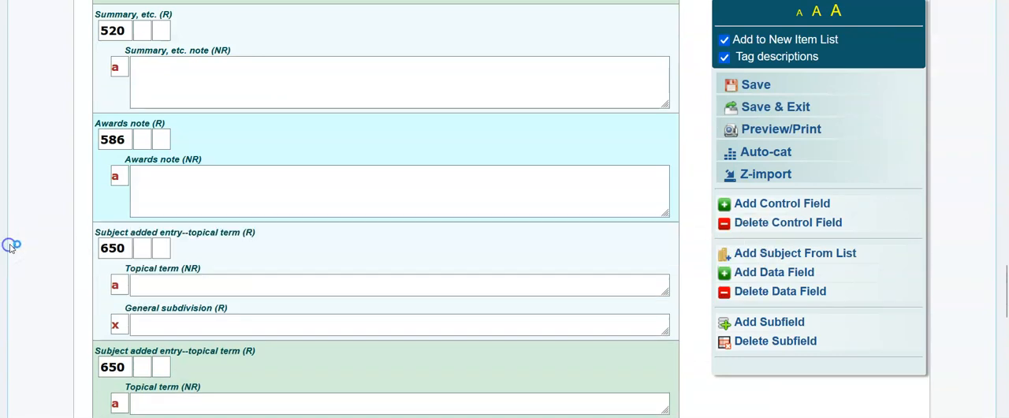
{"action": "scroll", "coordinate": [11, 244], "scroll_direction": "down", "scroll_amount": 2}
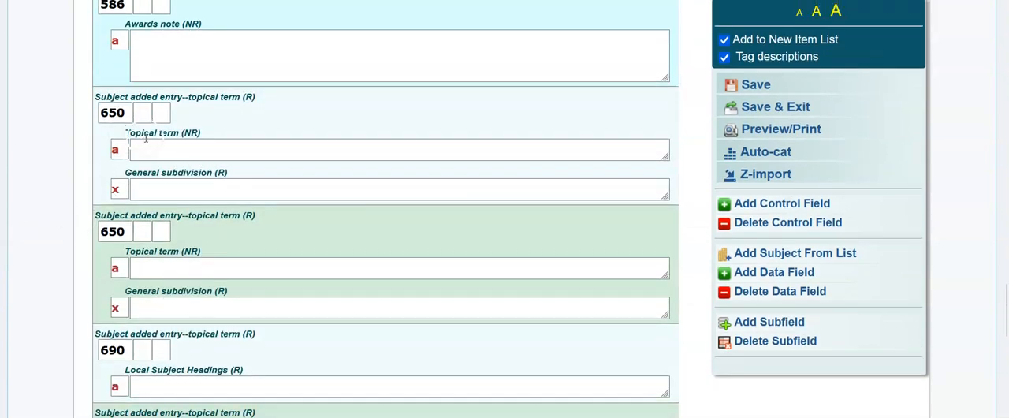
{"action": "scroll", "coordinate": [101, 167], "scroll_direction": "down", "scroll_amount": 2}
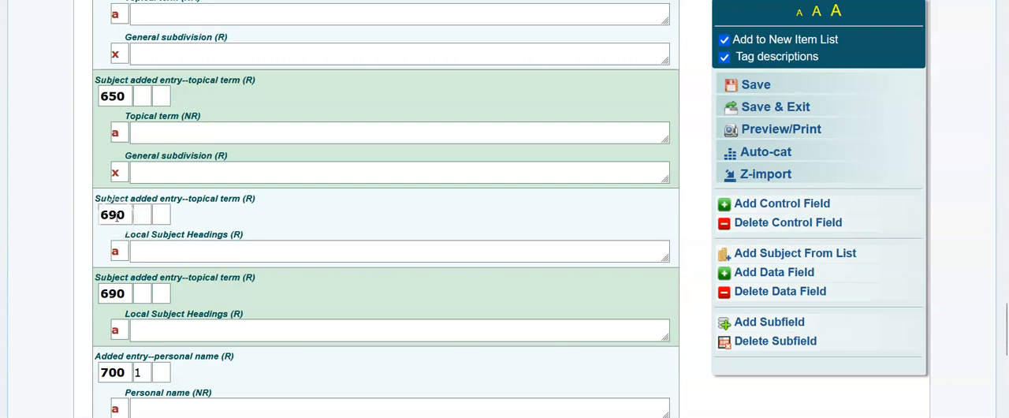
{"action": "scroll", "coordinate": [117, 219], "scroll_direction": "down", "scroll_amount": 2}
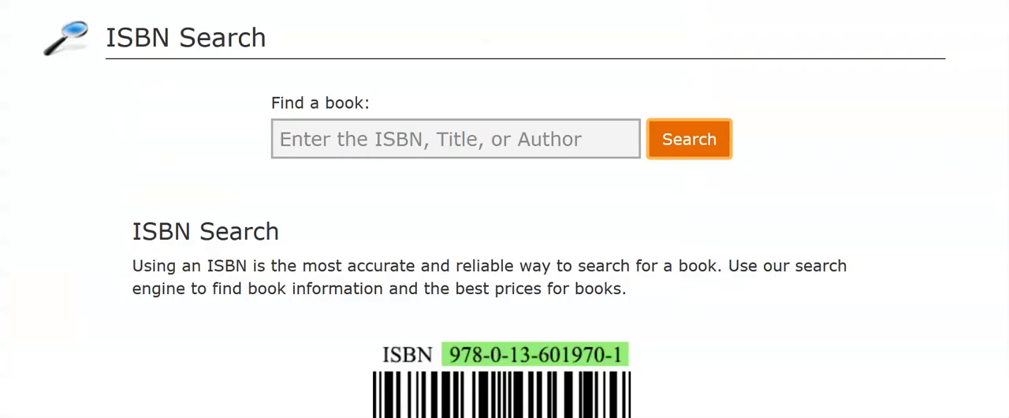
{"action": "key", "text": "ctrl+l"}
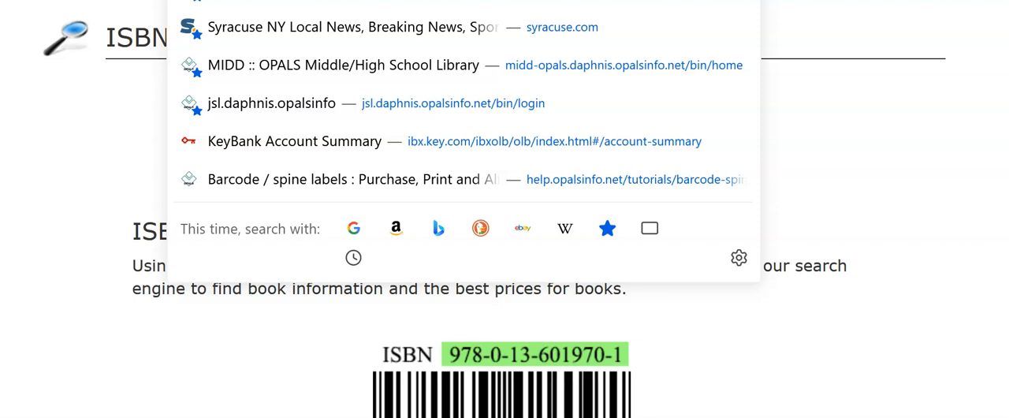
{"action": "type", "text": "tag"}
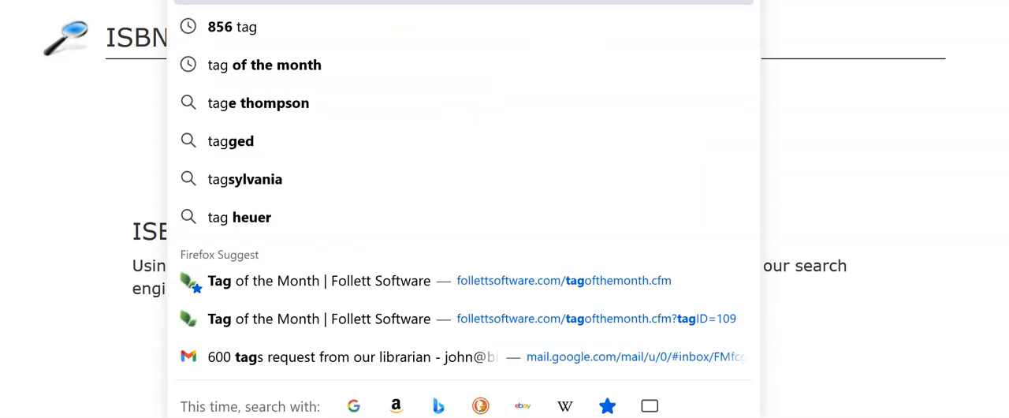
{"action": "key", "text": "Return"}
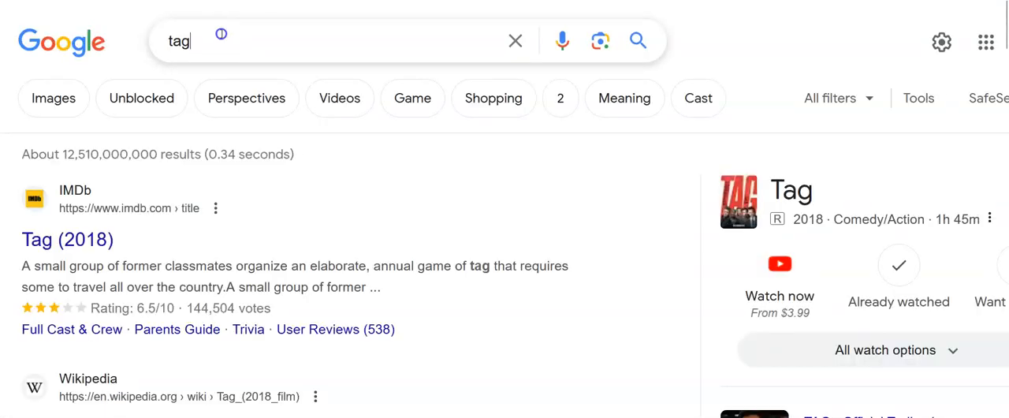
{"action": "left_click", "coordinate": [221, 34]}
Step: Find "tag" among the browser's suggested pages and open Follett Software's Tag of the Month page
{"action": "key", "text": "ctrl+l"}
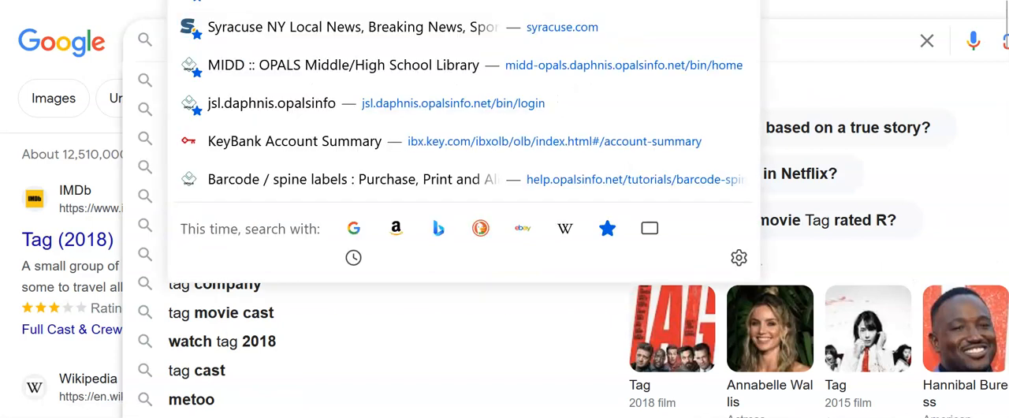
{"action": "type", "text": "tag"}
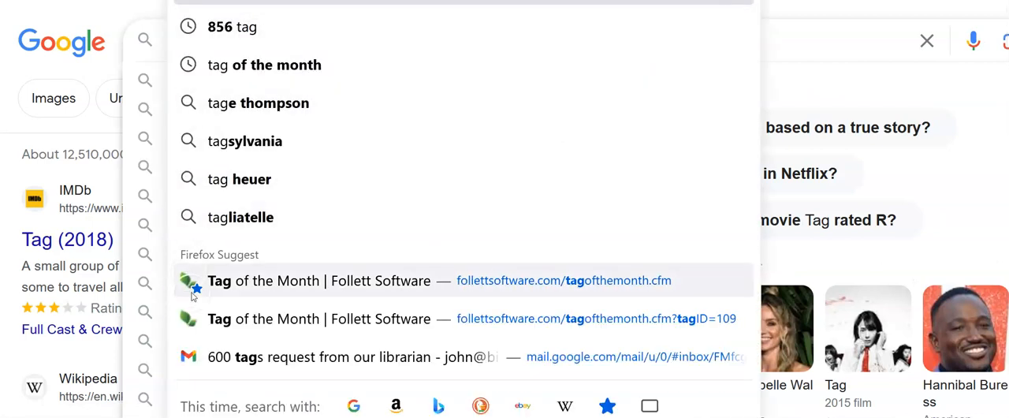
{"action": "left_click", "coordinate": [268, 281]}
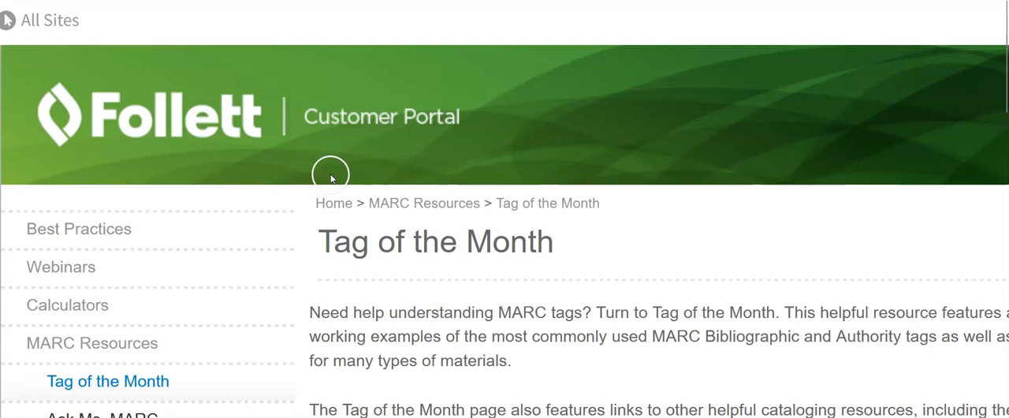
Step: Look over the Tag of the Month page's archive sections and copy the page's web address
{"action": "scroll", "coordinate": [328, 172], "scroll_direction": "down", "scroll_amount": 5}
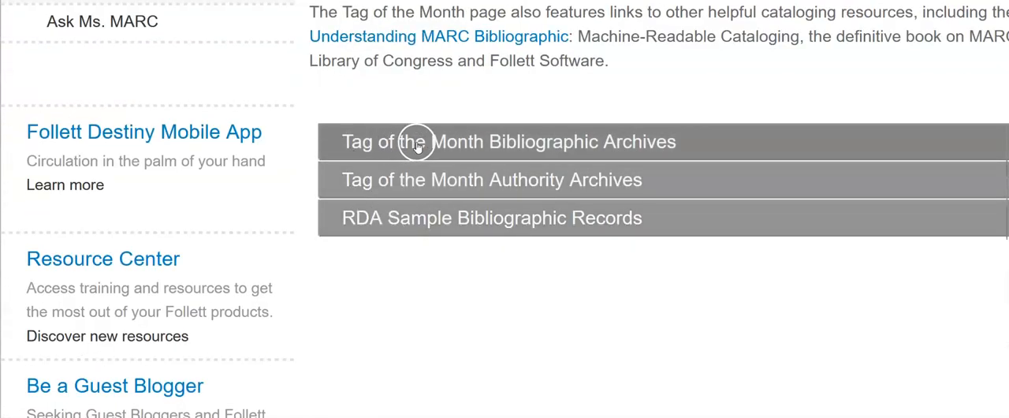
{"action": "scroll", "coordinate": [455, 139], "scroll_direction": "up", "scroll_amount": 5}
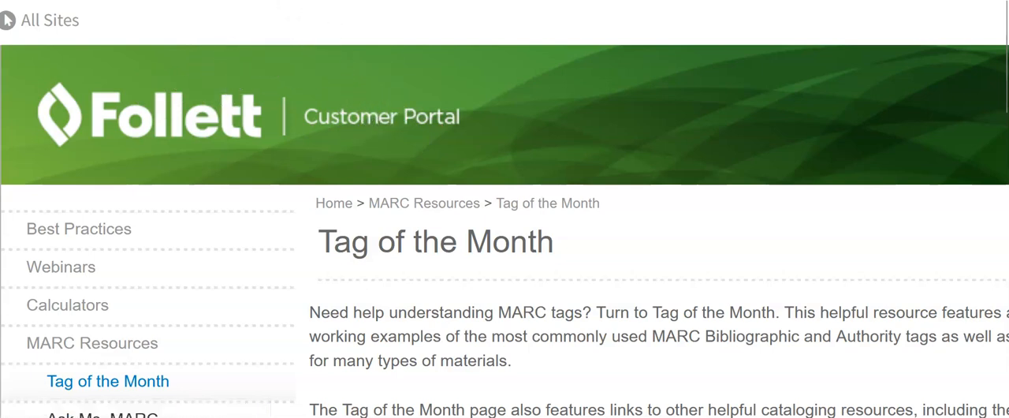
{"action": "left_click", "coordinate": [342, 0]}
{"action": "right_click", "coordinate": [342, 0]}
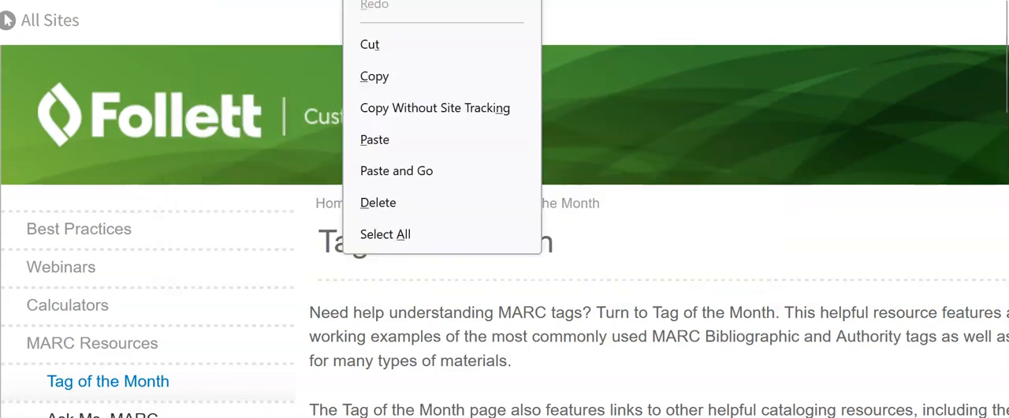
{"action": "left_click", "coordinate": [387, 75]}
Step: Expand the Tag of the Month Bibliographic Archives and open the 505 - Formatted Contents Note entry
{"action": "scroll", "coordinate": [387, 79], "scroll_direction": "down", "scroll_amount": 8}
{"action": "scroll", "coordinate": [418, 150], "scroll_direction": "up", "scroll_amount": 3}
{"action": "left_click", "coordinate": [423, 139]}
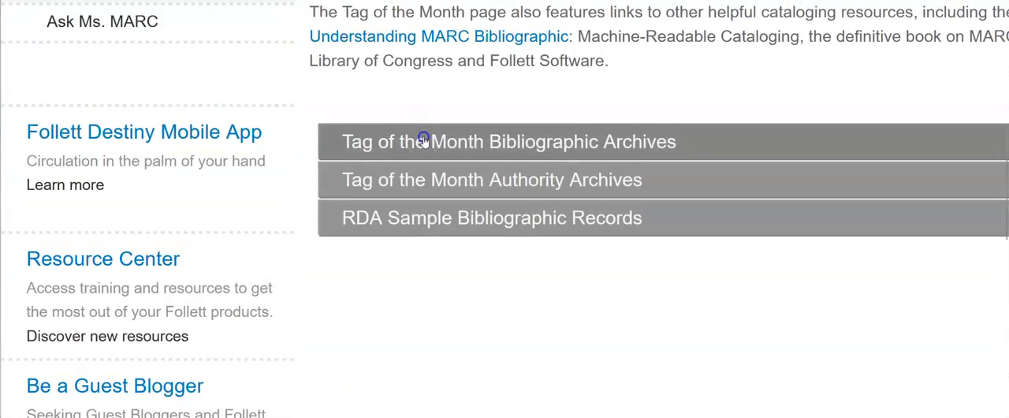
{"action": "scroll", "coordinate": [423, 140], "scroll_direction": "down", "scroll_amount": 5}
{"action": "scroll", "coordinate": [424, 141], "scroll_direction": "down", "scroll_amount": 12}
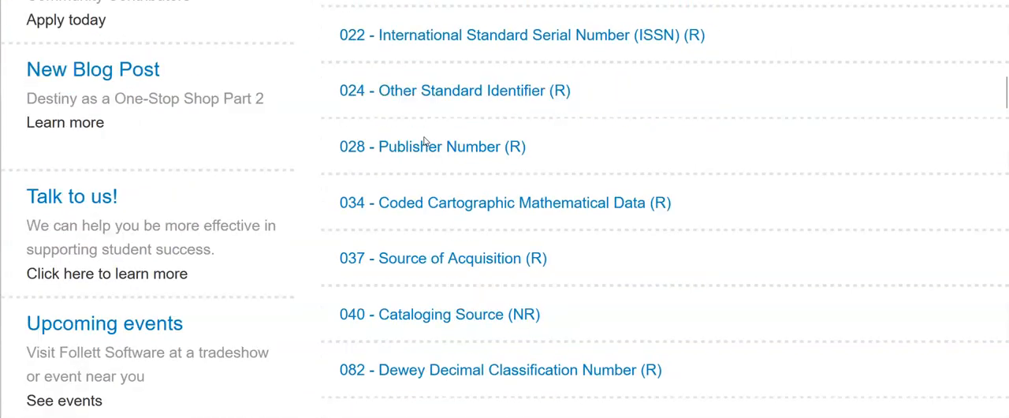
{"action": "scroll", "coordinate": [425, 141], "scroll_direction": "down", "scroll_amount": 3}
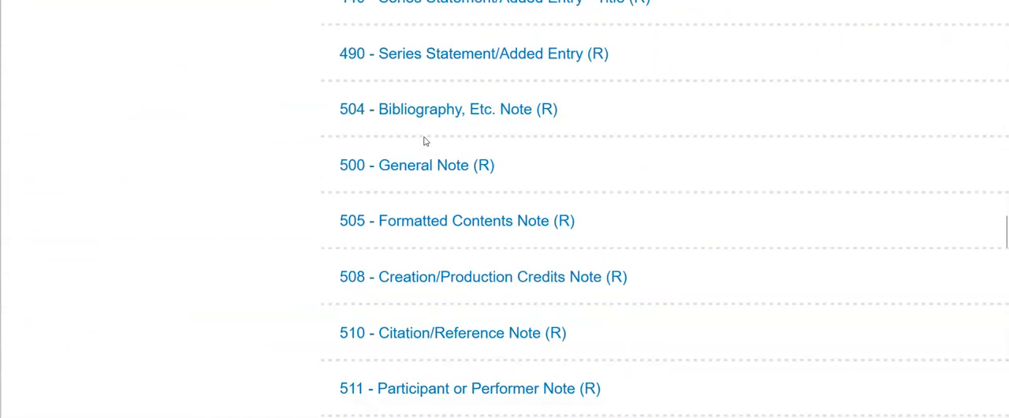
{"action": "left_click", "coordinate": [418, 221]}
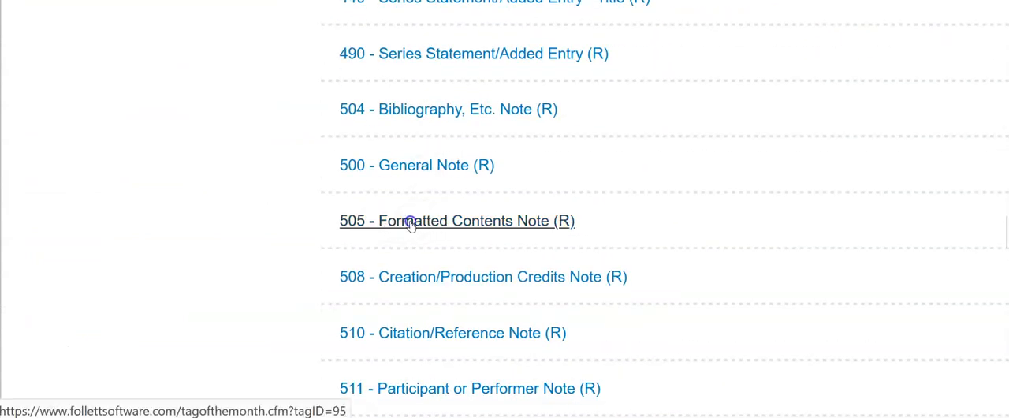
Step: Read the 505 Formatted Contents Note article, from its purpose through the indicators and subfields to the basic contents note examples
{"action": "scroll", "coordinate": [411, 224], "scroll_direction": "down", "scroll_amount": 3}
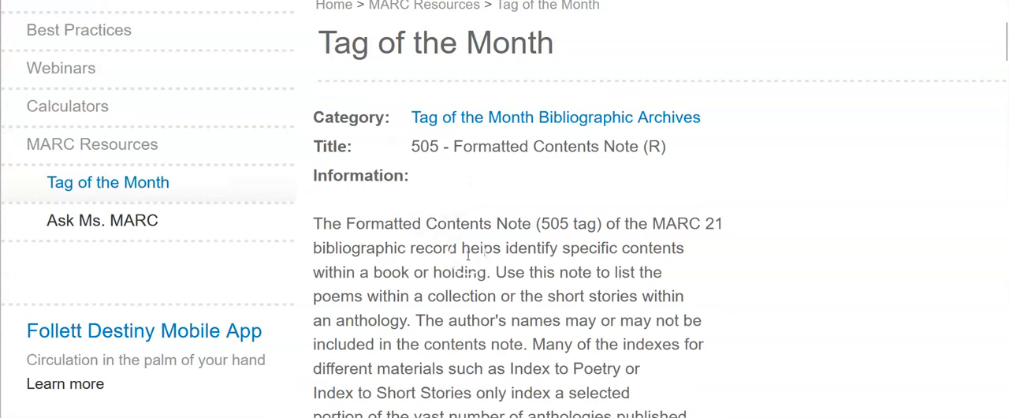
{"action": "left_click_drag", "start_coordinate": [446, 251], "coordinate": [534, 345]}
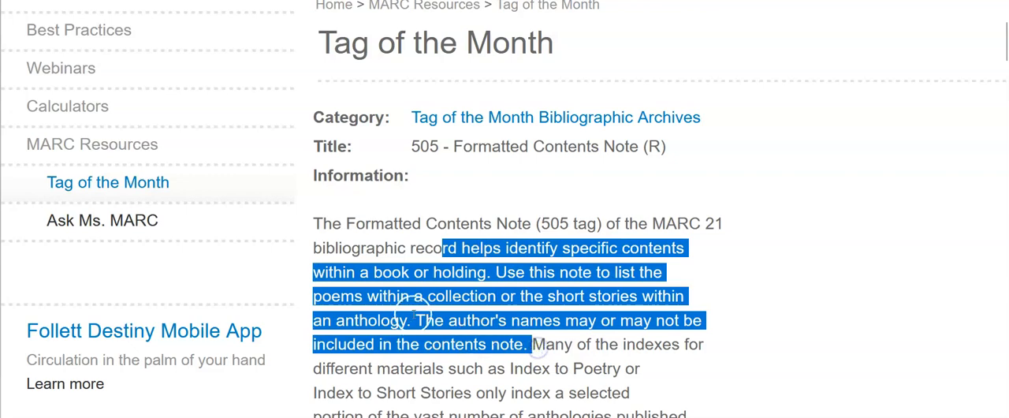
{"action": "scroll", "coordinate": [526, 293], "scroll_direction": "down", "scroll_amount": 8}
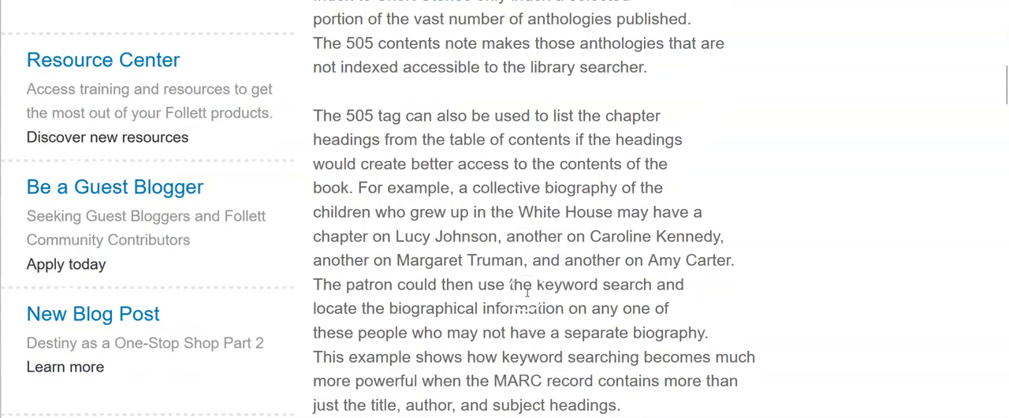
{"action": "scroll", "coordinate": [549, 123], "scroll_direction": "down", "scroll_amount": 8}
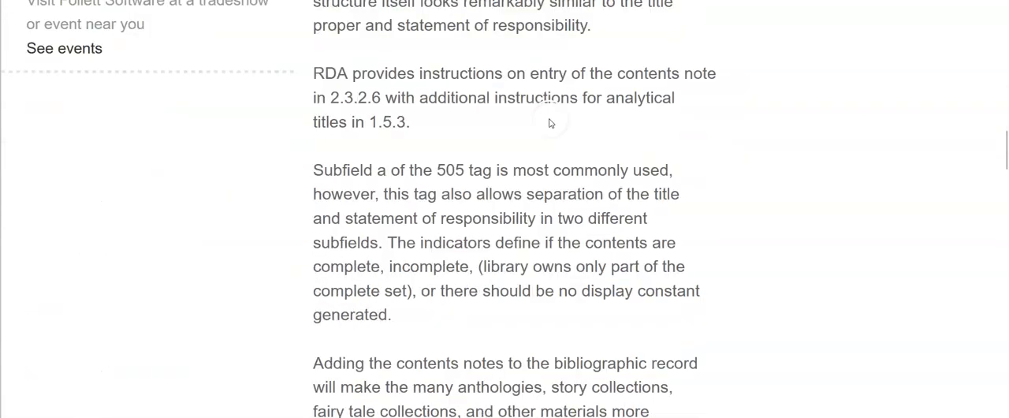
{"action": "scroll", "coordinate": [548, 115], "scroll_direction": "down", "scroll_amount": 10}
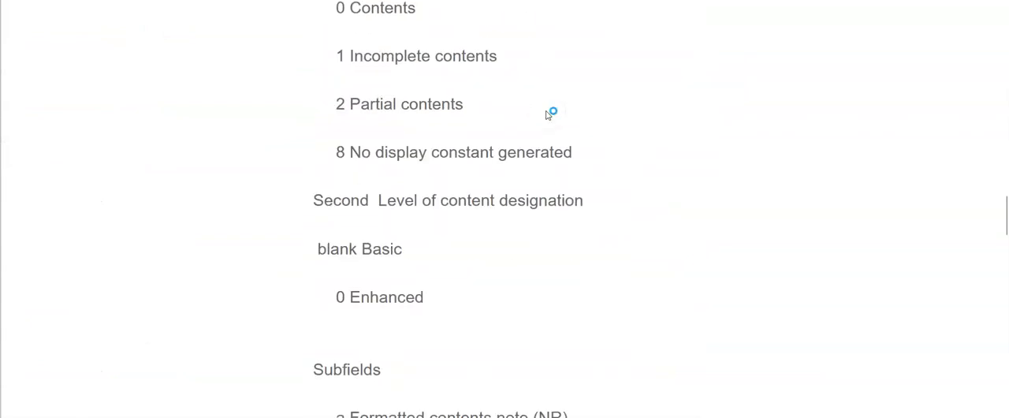
{"action": "scroll", "coordinate": [547, 115], "scroll_direction": "down", "scroll_amount": 8}
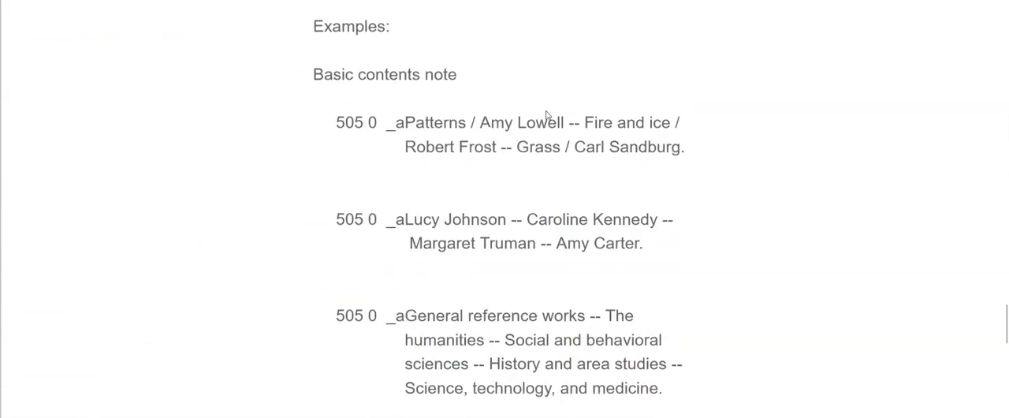
Step: Return to the bibliographic archives list and open the 520 - Summary Note entry
{"action": "scroll", "coordinate": [547, 115], "scroll_direction": "up", "scroll_amount": 3}
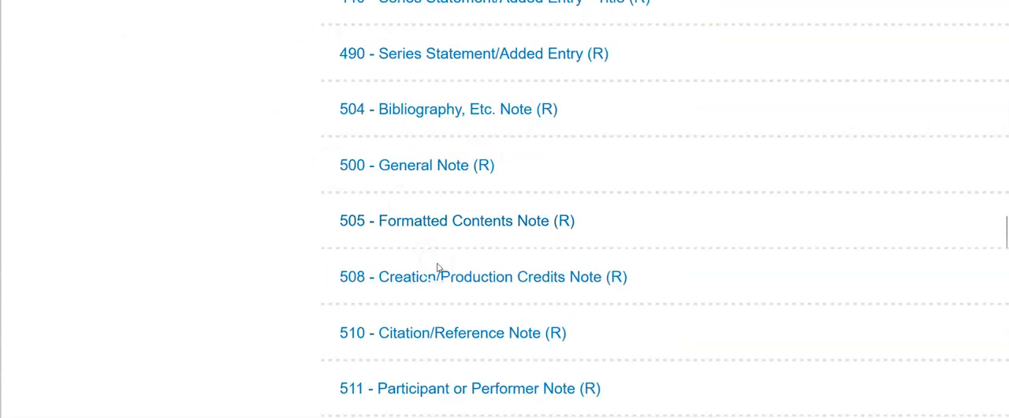
{"action": "scroll", "coordinate": [457, 272], "scroll_direction": "down", "scroll_amount": 2}
{"action": "scroll", "coordinate": [520, 295], "scroll_direction": "down", "scroll_amount": 3}
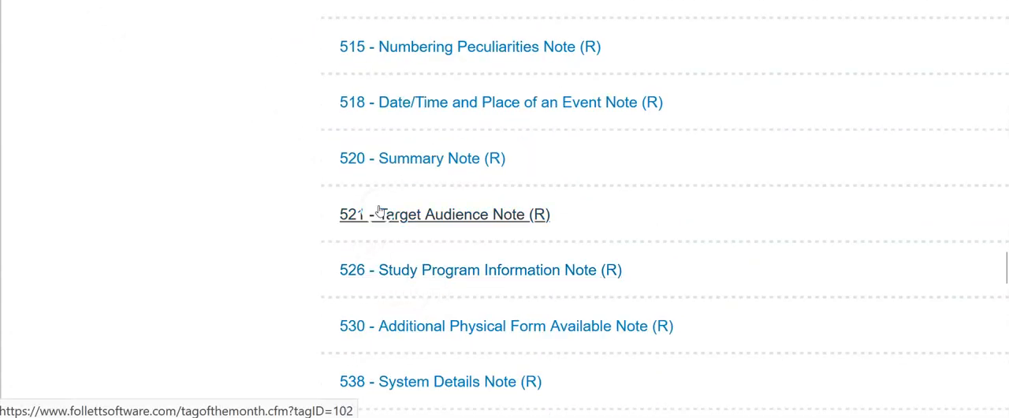
{"action": "left_click", "coordinate": [414, 158]}
Step: Read the 520 Summary Note's description, indicators and examples, and return to the list of bibliographic tags
{"action": "scroll", "coordinate": [393, 187], "scroll_direction": "down", "scroll_amount": 5}
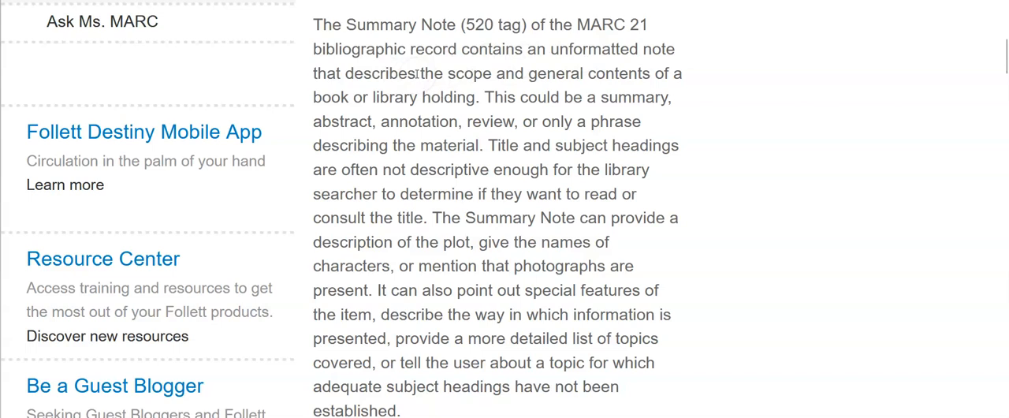
{"action": "scroll", "coordinate": [416, 73], "scroll_direction": "down", "scroll_amount": 15}
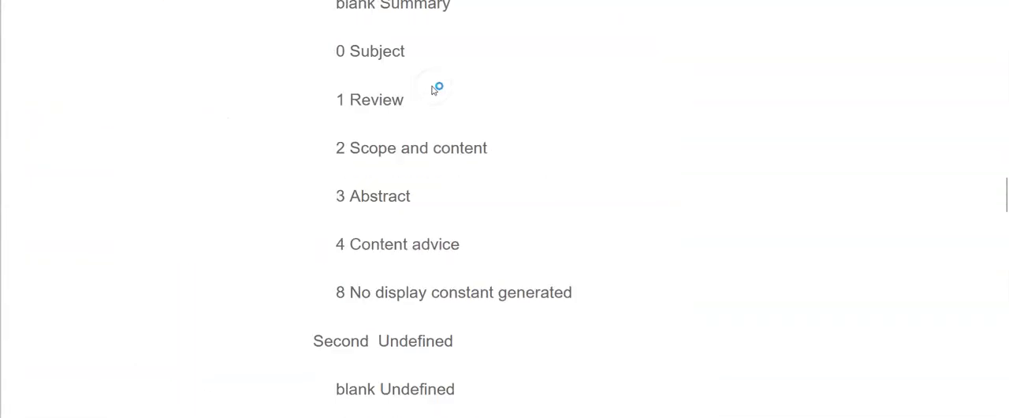
{"action": "scroll", "coordinate": [433, 89], "scroll_direction": "down", "scroll_amount": 10}
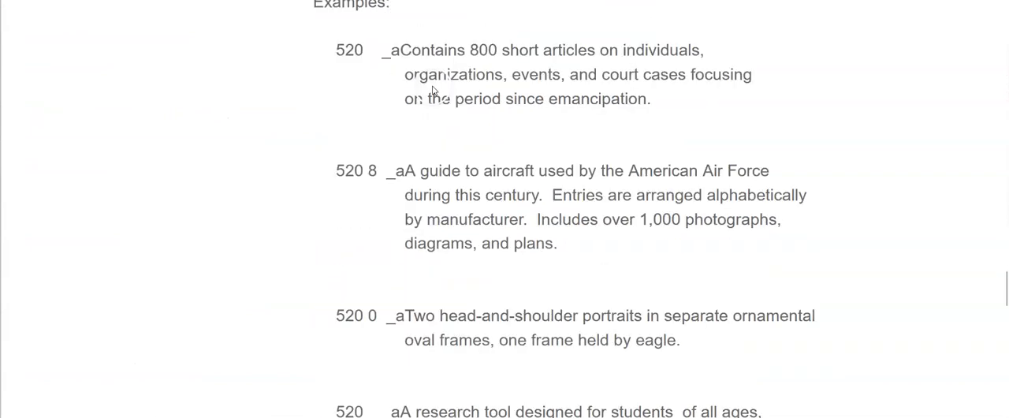
{"action": "left_click_drag", "start_coordinate": [408, 170], "coordinate": [468, 221]}
{"action": "key", "text": "alt+Left"}
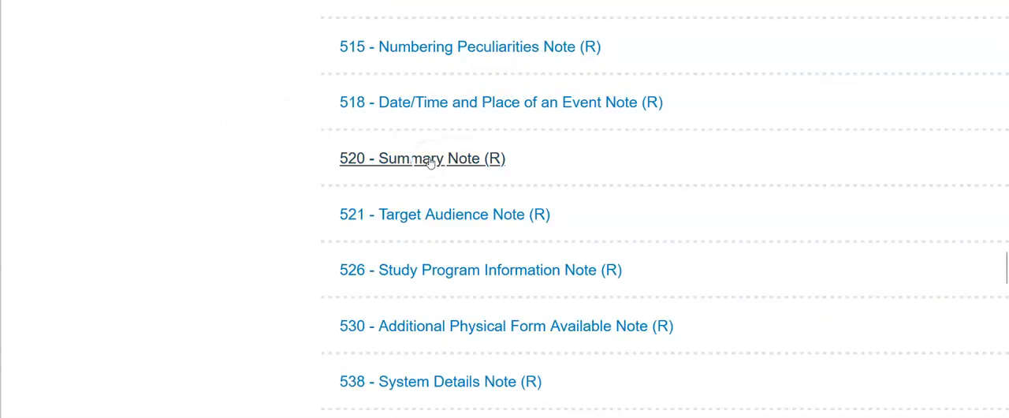
{"action": "scroll", "coordinate": [296, 185], "scroll_direction": "up", "scroll_amount": 8}
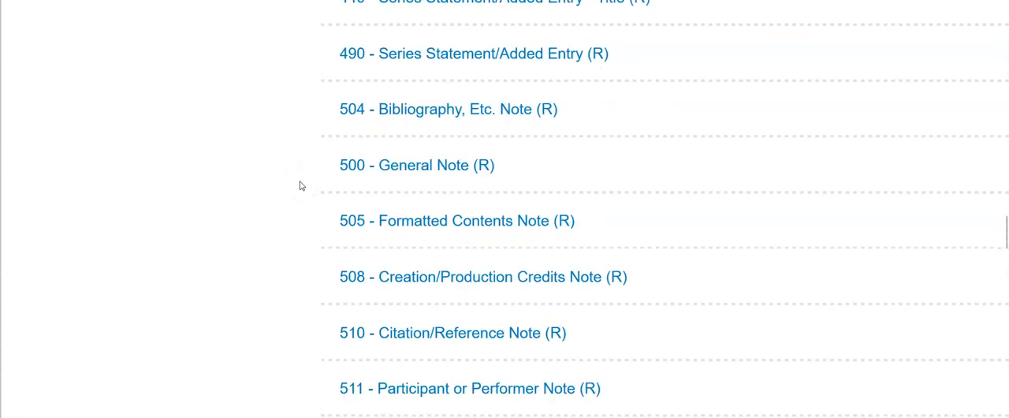
Step: Switch back to the OPALS MARC Editor and review the record's cover, Pathfinder, Genre and Reserve Shelf options
{"action": "key", "text": "alt+Tab"}
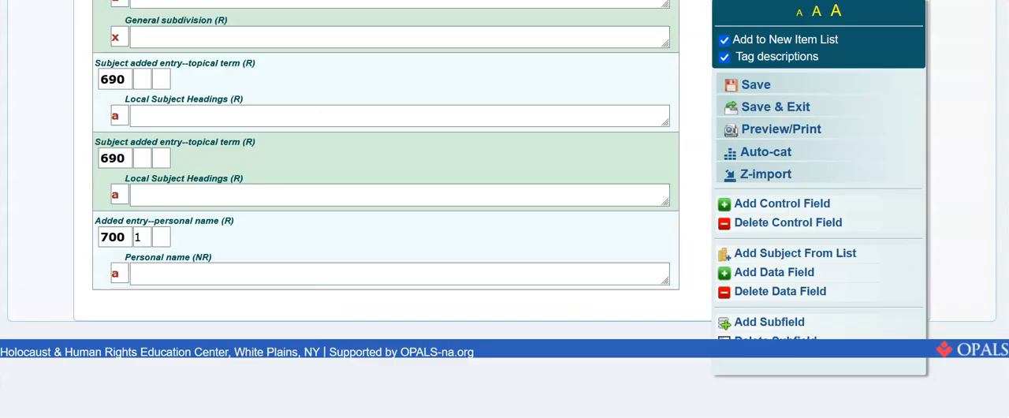
{"action": "scroll", "coordinate": [302, 175], "scroll_direction": "up", "scroll_amount": 10}
{"action": "scroll", "coordinate": [302, 174], "scroll_direction": "up", "scroll_amount": 15}
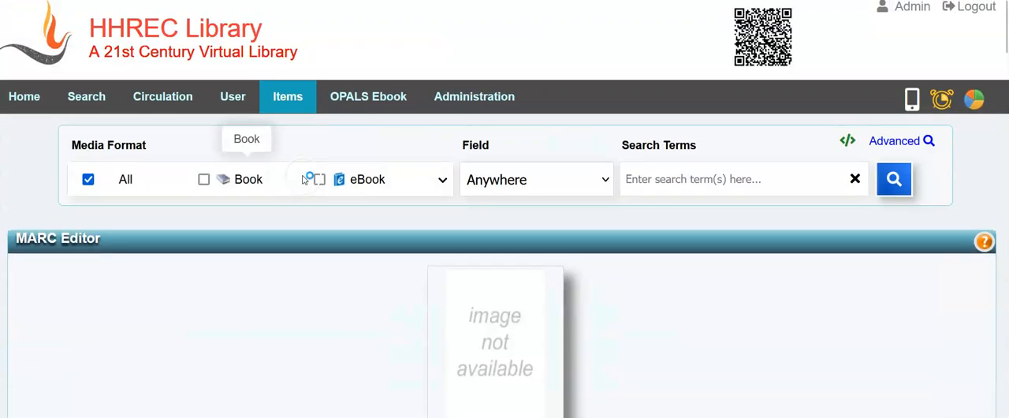
{"action": "scroll", "coordinate": [419, 206], "scroll_direction": "down", "scroll_amount": 3}
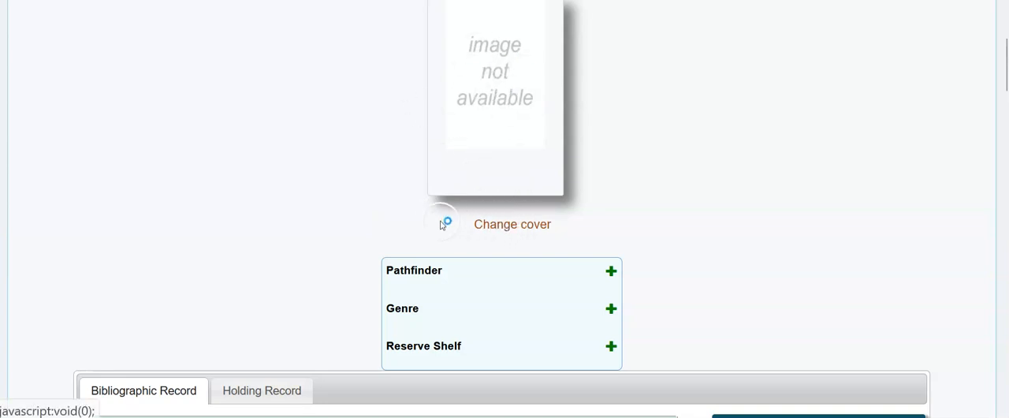
{"action": "scroll", "coordinate": [337, 185], "scroll_direction": "up", "scroll_amount": 3}
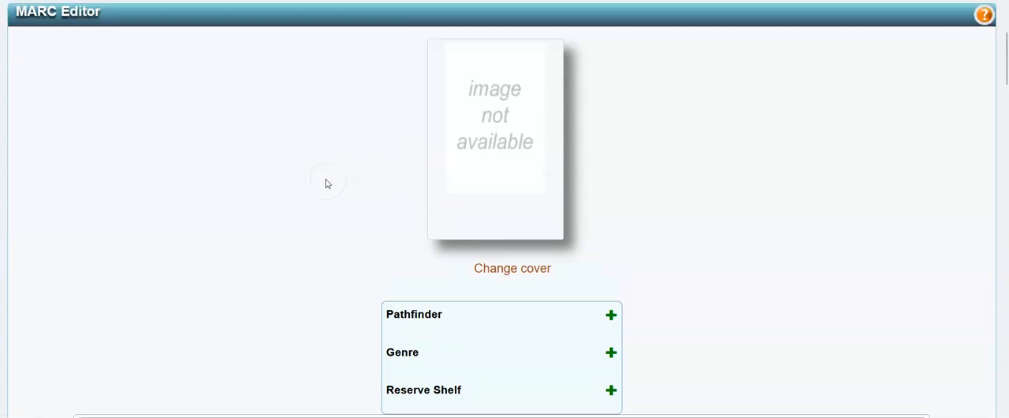